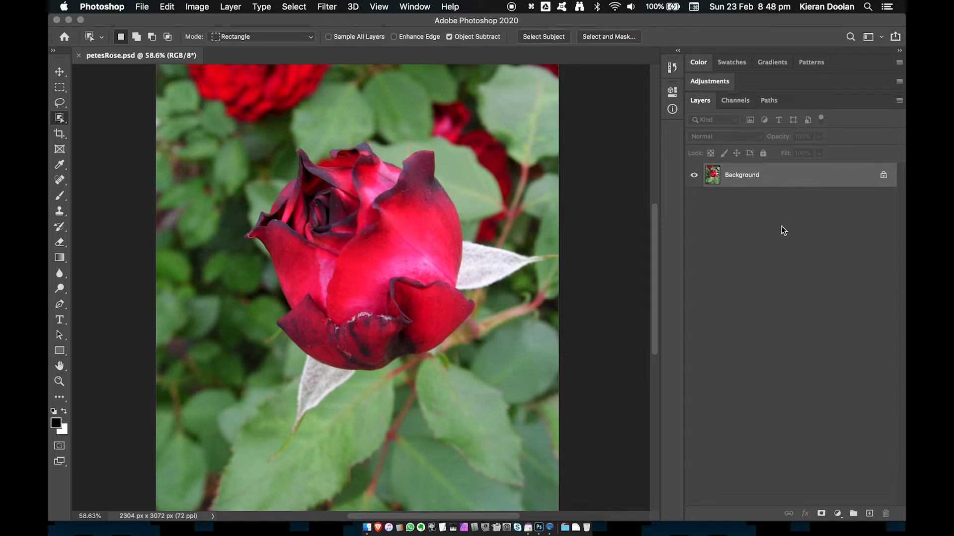
# Duplicate the Background onto a new layer and hide the original Background layer.
pyautogui.press('super+j')
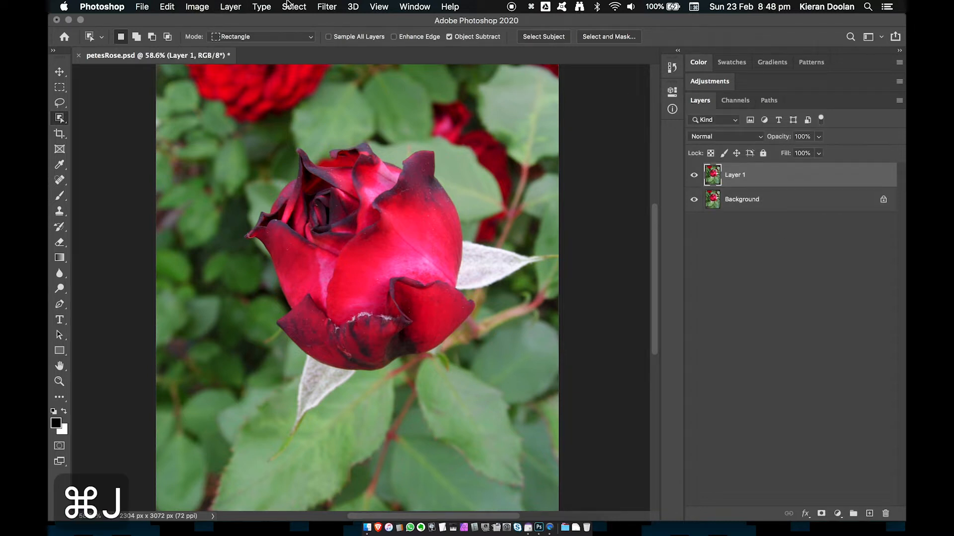
pyautogui.click(230, 7)
pyautogui.moveTo(250, 23)
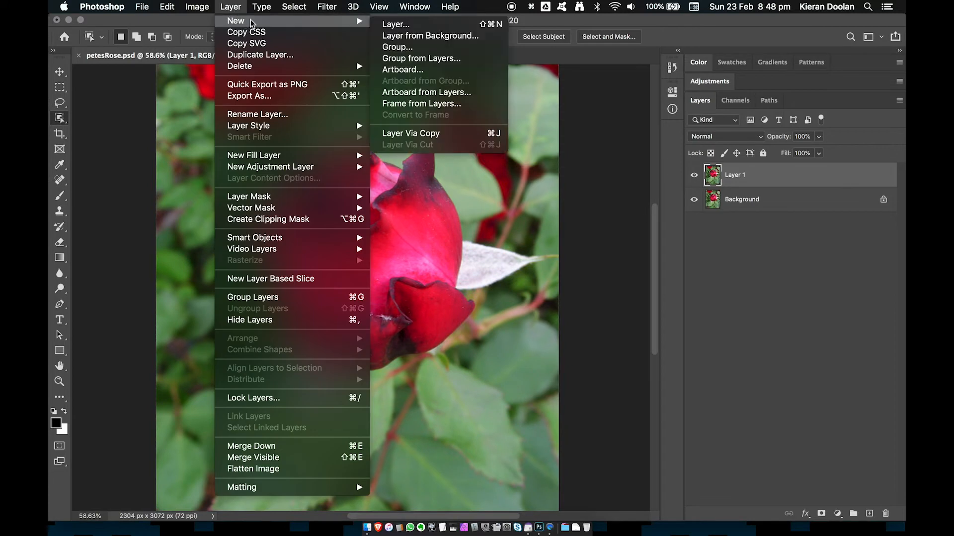
pyautogui.click(459, 132)
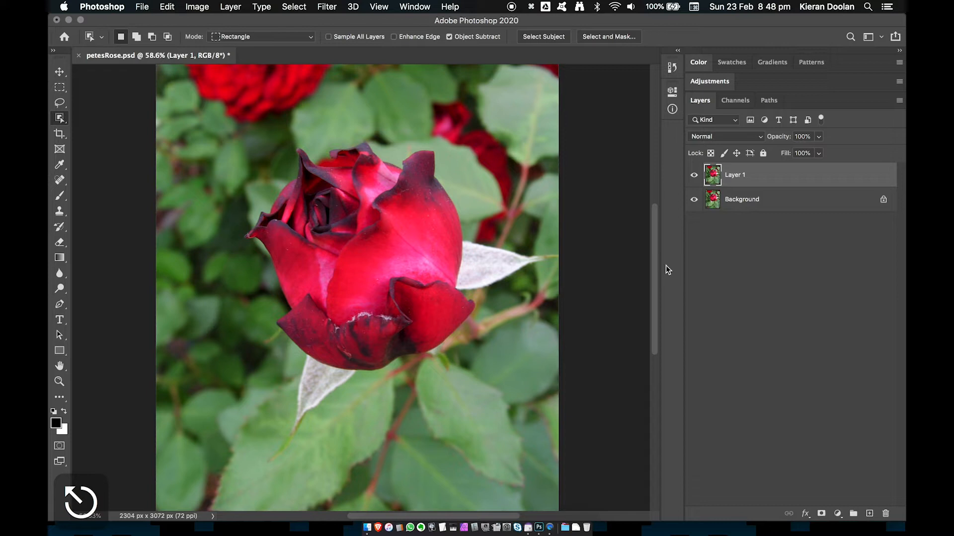
pyautogui.click(694, 200)
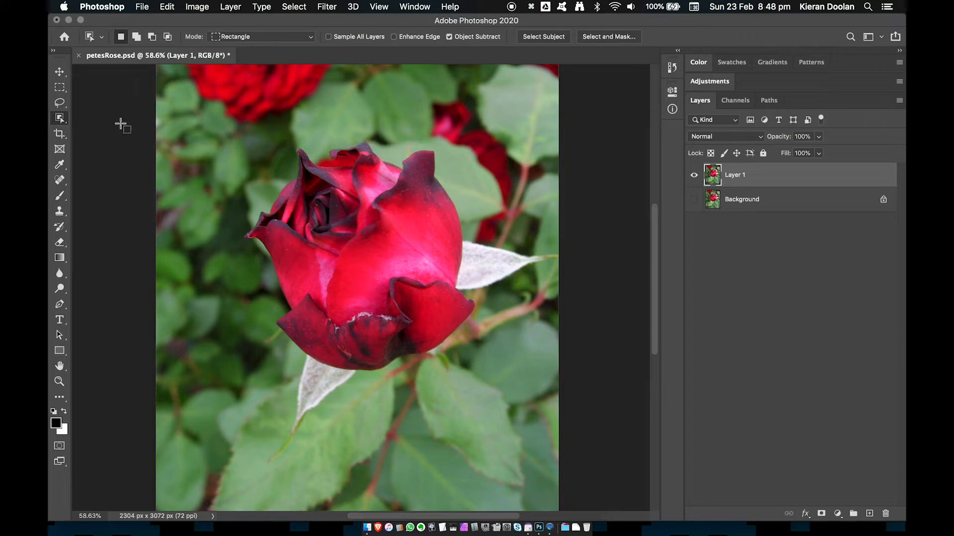
# Select the rose and its pale leaves with the Object Selection tool, using a rectangle around the whole bloom.
pyautogui.click(59, 118)
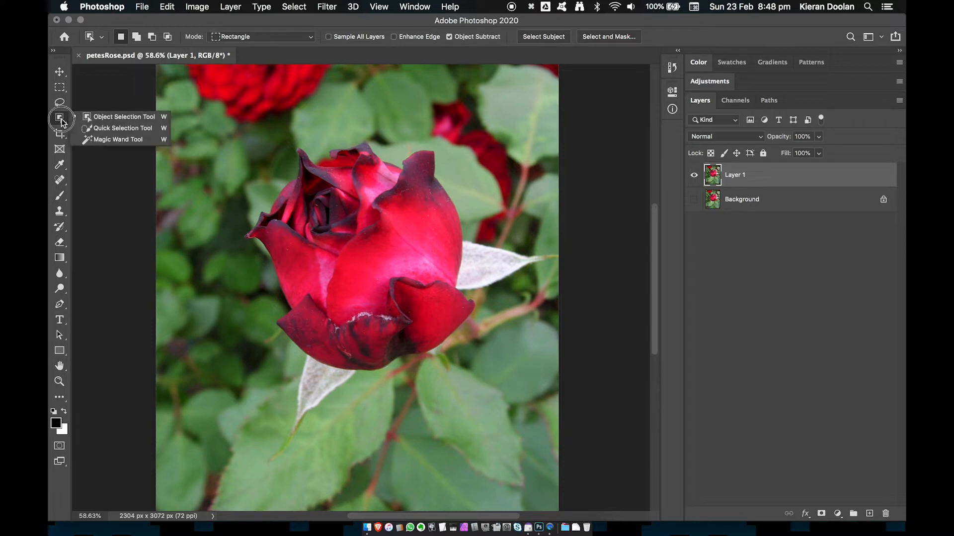
pyautogui.click(120, 119)
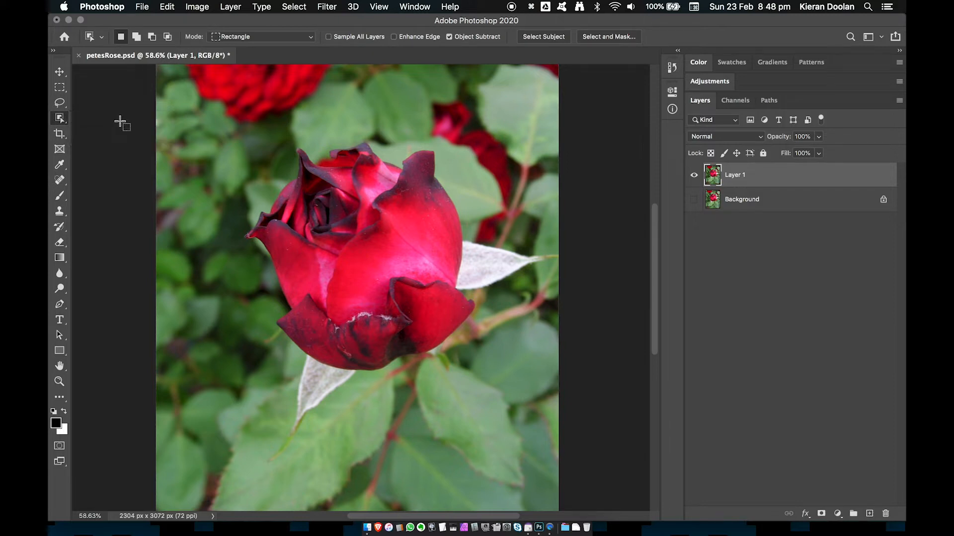
pyautogui.moveTo(518, 414)
pyautogui.mouseDown()
pyautogui.moveTo(265, 211)
pyautogui.moveTo(199, 129)
pyautogui.moveTo(221, 115)
pyautogui.mouseUp()
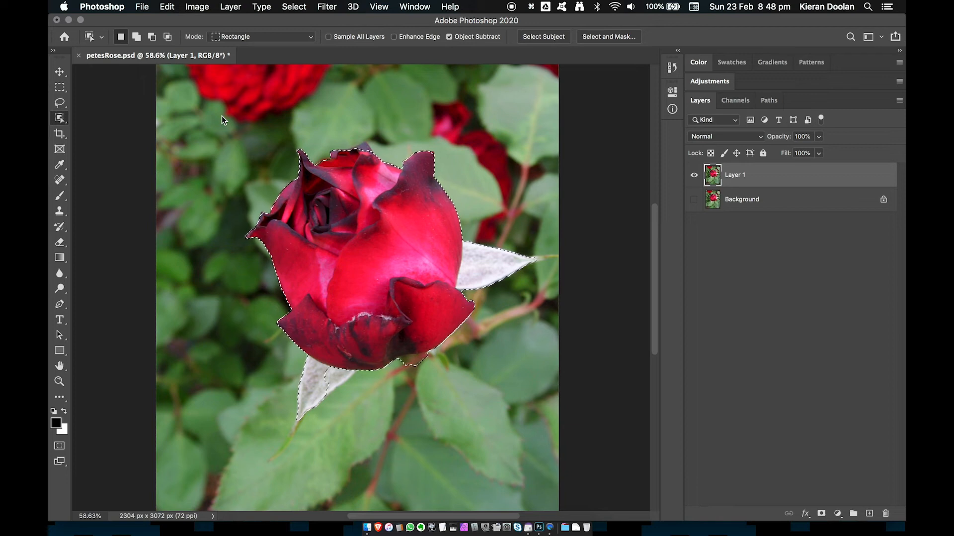
# Examine the selection edge around the rose up close, especially below the lower petals and along the pale leaves.
pyautogui.press('super+space')
pyautogui.moveTo(353, 153)
pyautogui.mouseDown()
pyautogui.moveTo(451, 158)
pyautogui.moveTo(364, 142)
pyautogui.mouseUp()
pyautogui.press('super+space')
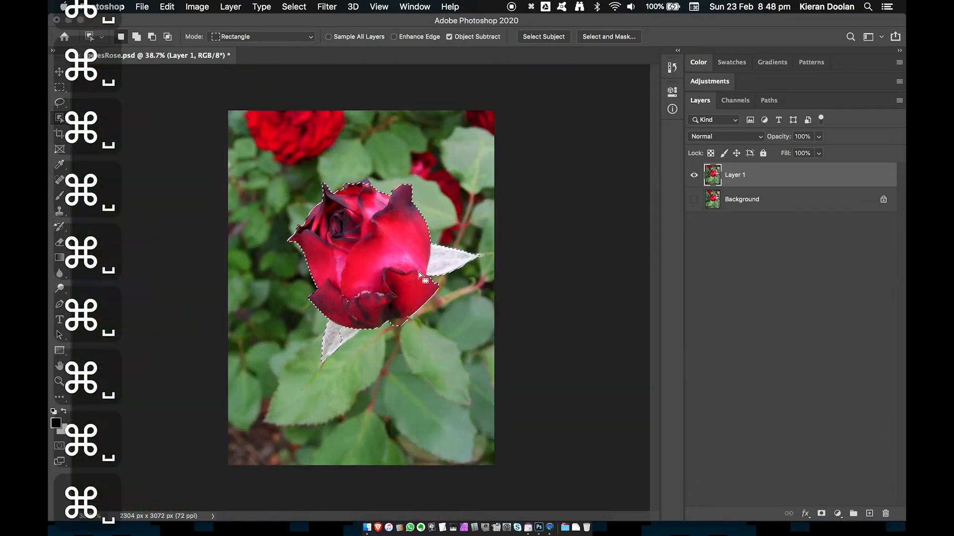
pyautogui.press('super+space')
pyautogui.moveTo(420, 275); pyautogui.dragTo(473, 319)
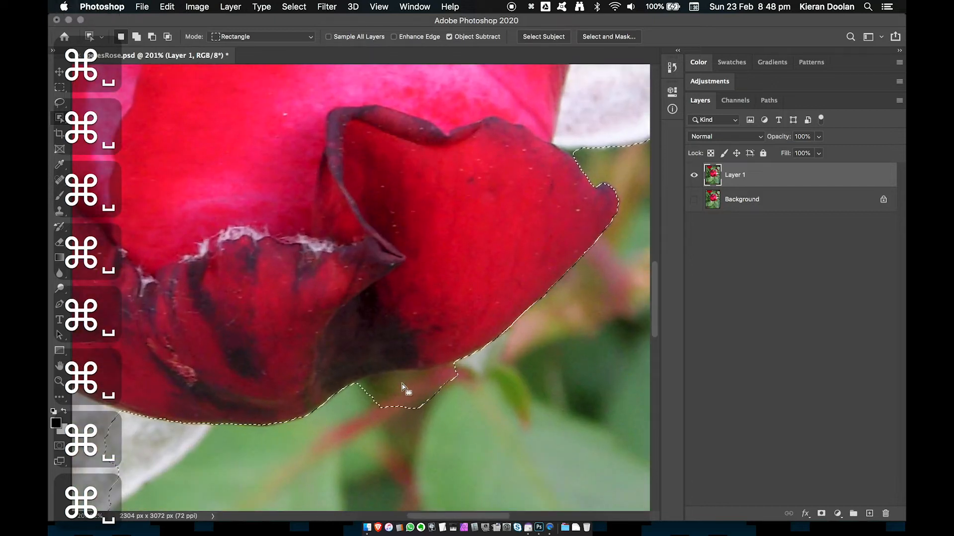
pyautogui.press('alt+super+space')
pyautogui.moveTo(410, 385); pyautogui.dragTo(362, 390)
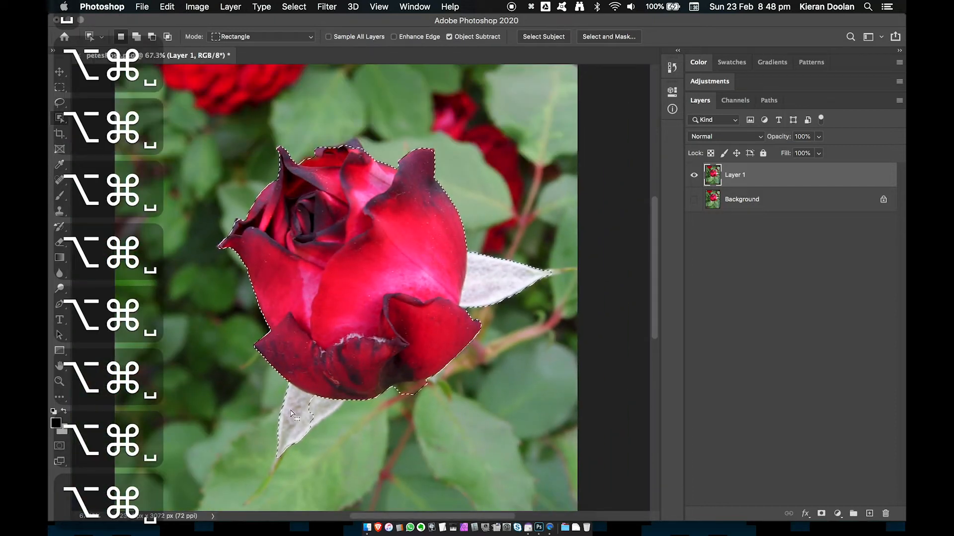
pyautogui.press('space')
pyautogui.moveTo(417, 411); pyautogui.dragTo(396, 396)
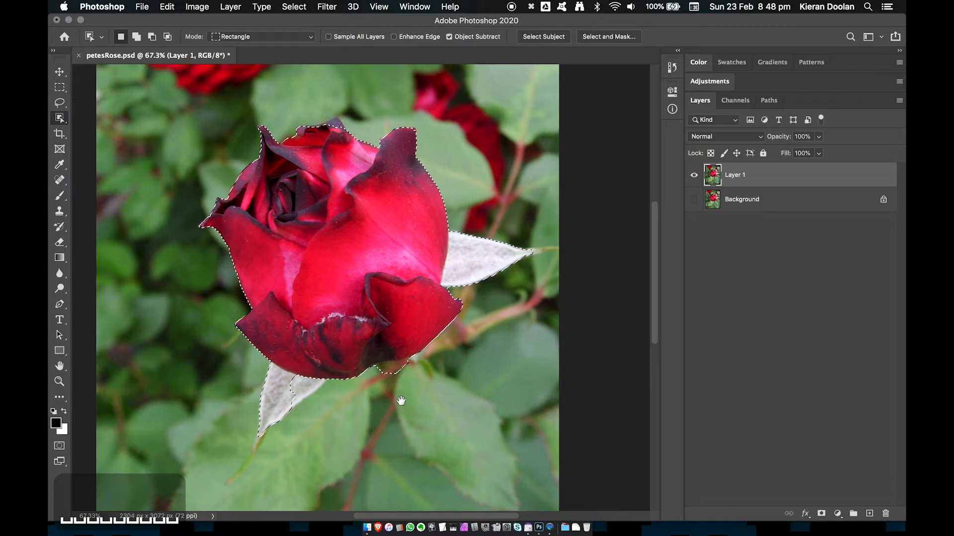
pyautogui.press('super+d')
pyautogui.press('super+z')
pyautogui.press('space')
pyautogui.moveTo(475, 396); pyautogui.dragTo(486, 404)
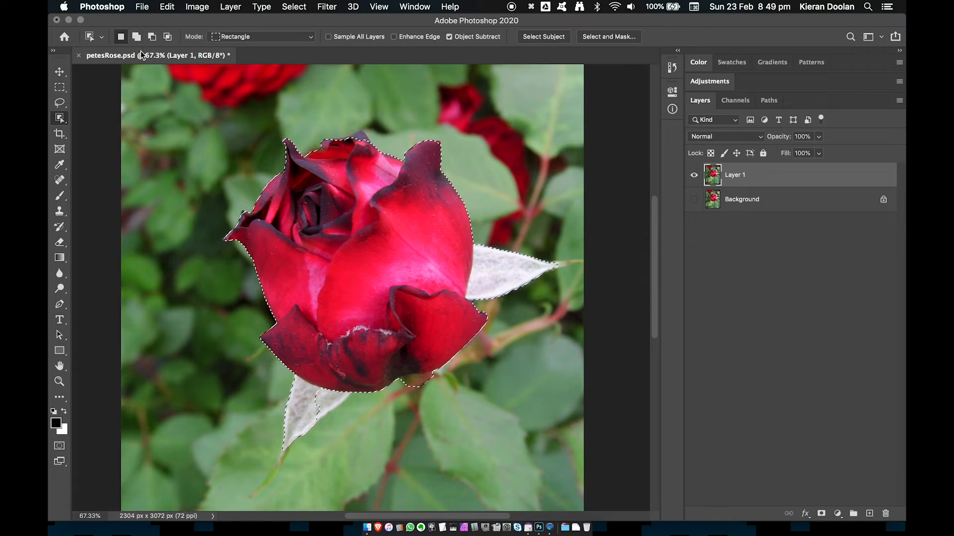
# Undock petesRose.psd into a floating window and widen it across the workspace.
pyautogui.moveTo(146, 60); pyautogui.dragTo(227, 65)
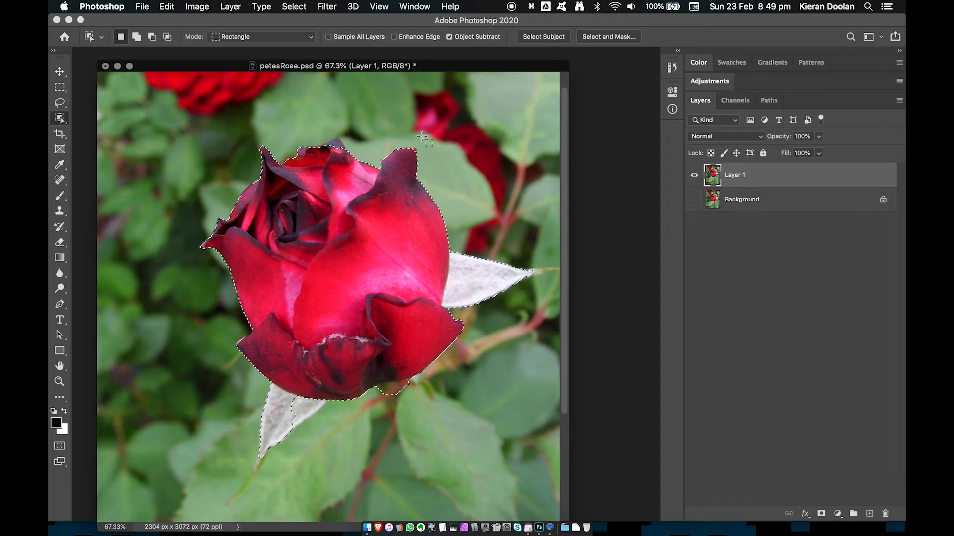
pyautogui.moveTo(478, 72); pyautogui.dragTo(481, 61)
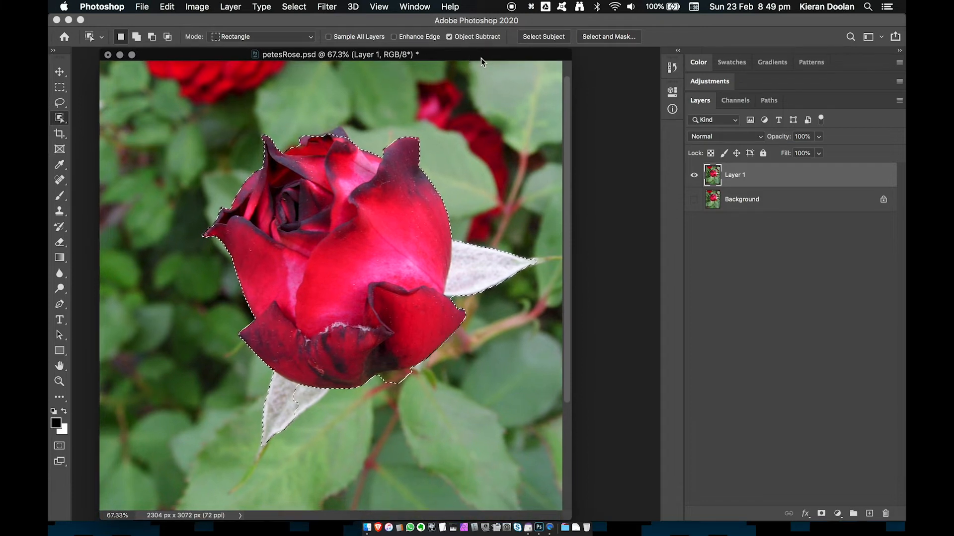
pyautogui.moveTo(569, 515); pyautogui.dragTo(619, 505)
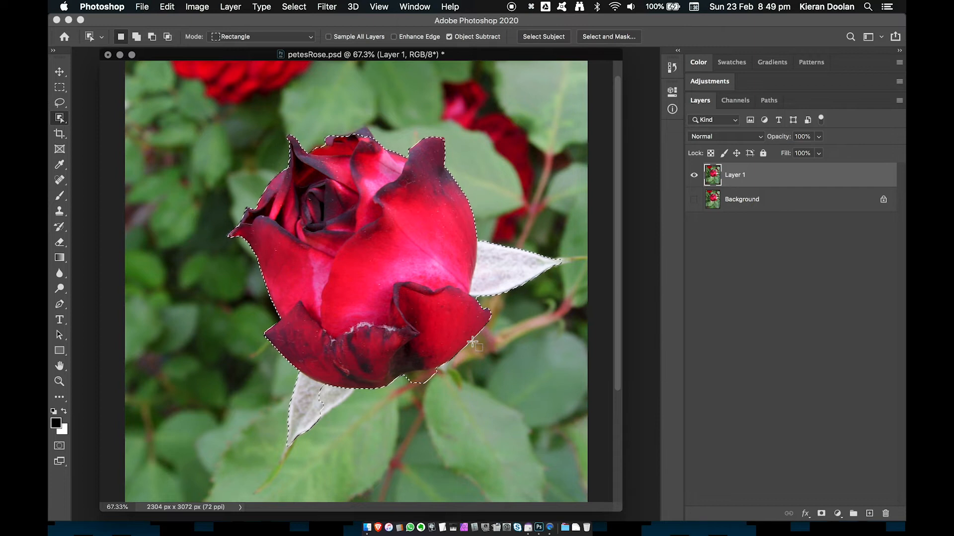
pyautogui.press('space')
pyautogui.moveTo(477, 378); pyautogui.dragTo(462, 374)
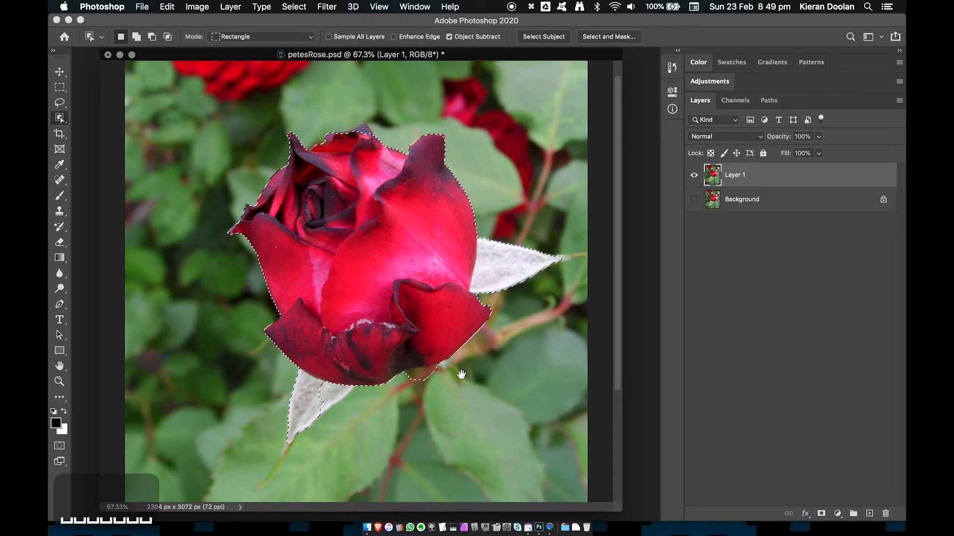
pyautogui.moveTo(618, 505); pyautogui.dragTo(636, 506)
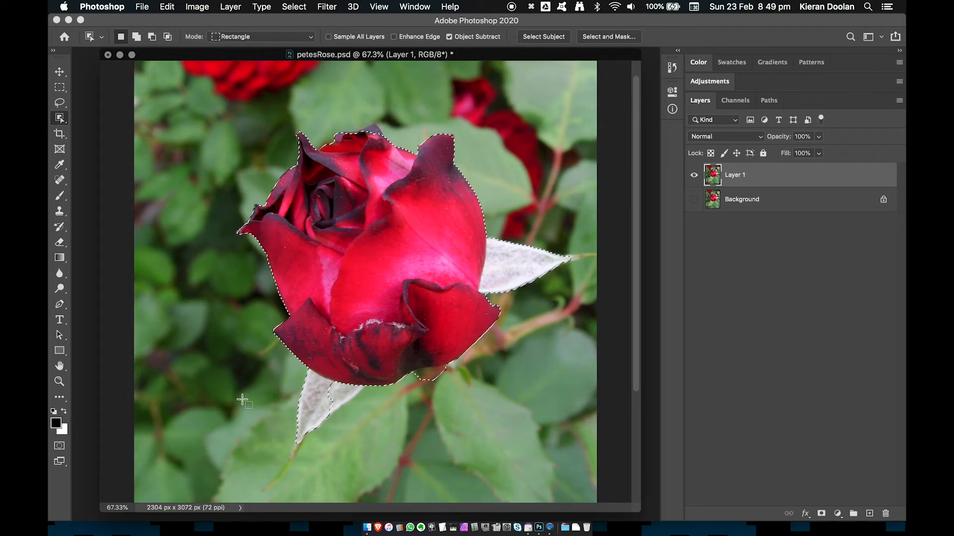
# Change the Quick Mask overlay colour from red to blue (000cff), keeping the rose selection active.
pyautogui.press('q')
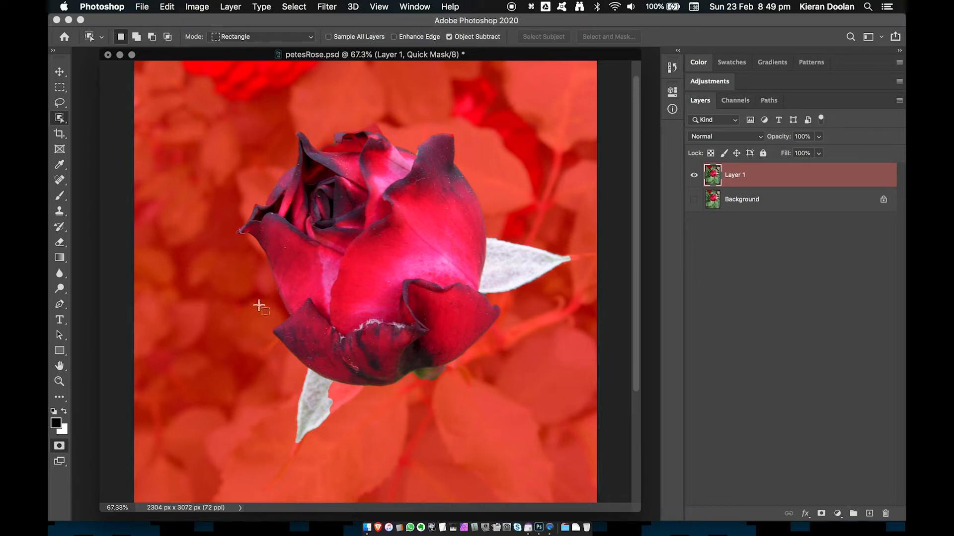
pyautogui.doubleClick(60, 447)
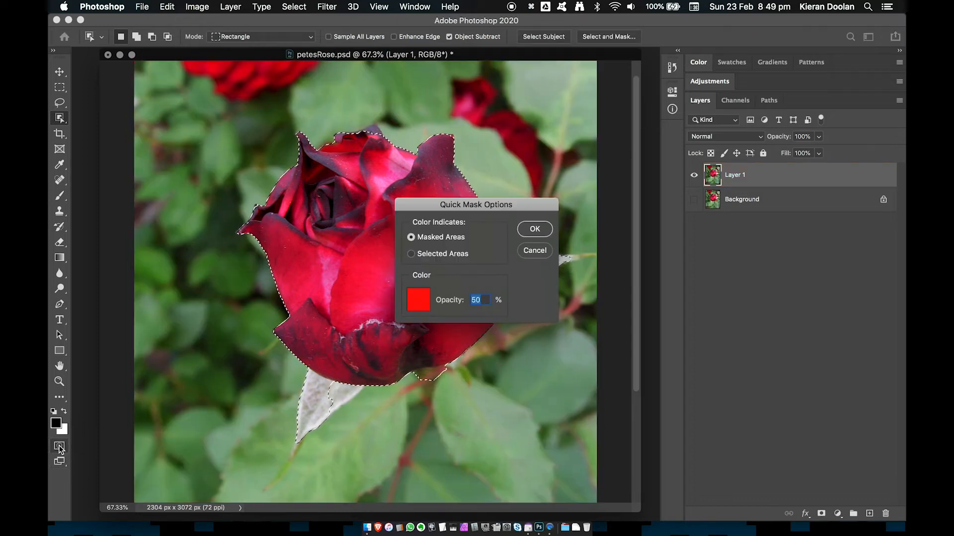
pyautogui.moveTo(496, 206); pyautogui.dragTo(540, 117)
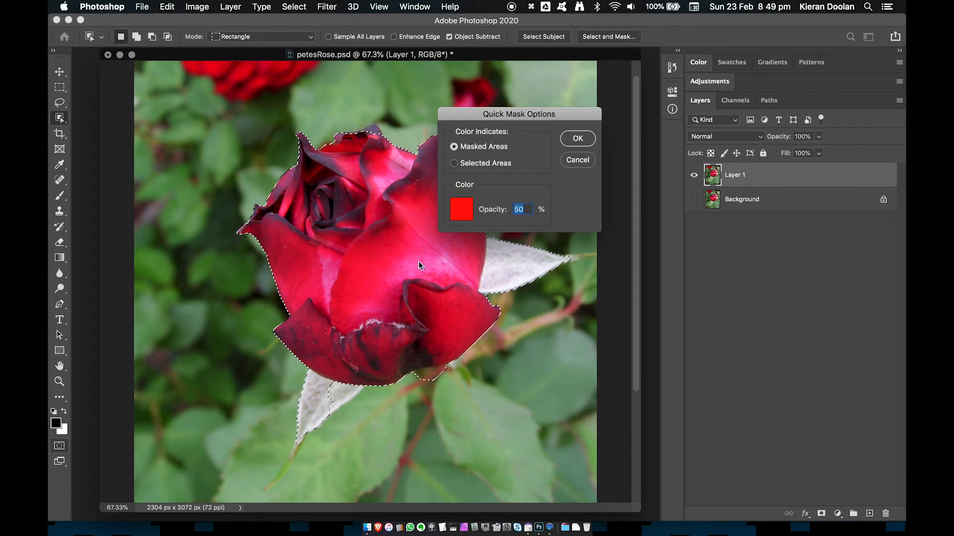
pyautogui.click(461, 217)
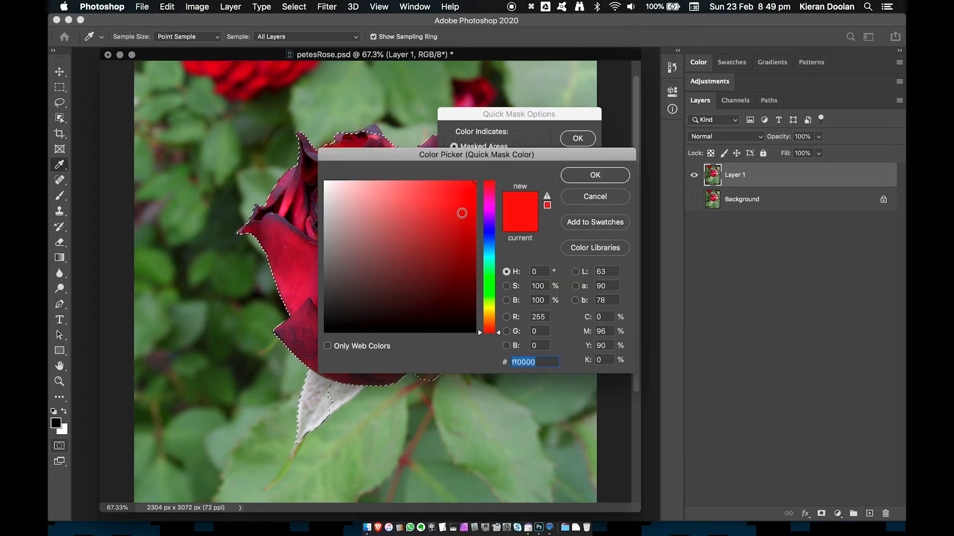
pyautogui.click(491, 233)
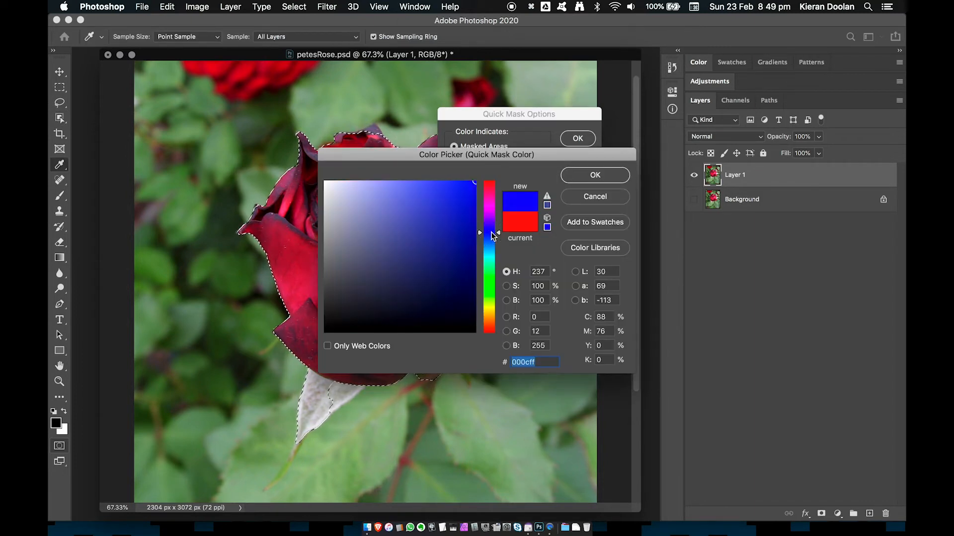
pyautogui.click(588, 176)
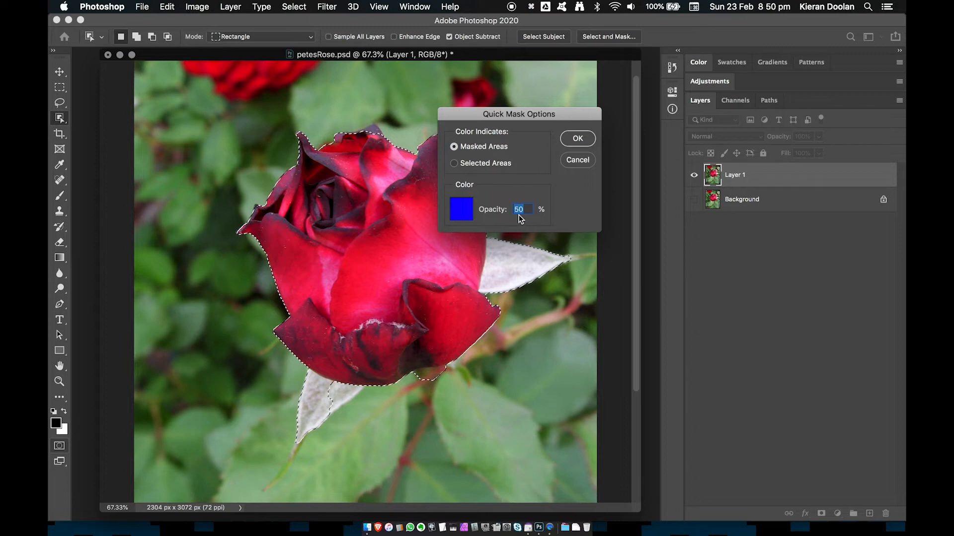
pyautogui.click(577, 139)
pyautogui.moveTo(575, 144); pyautogui.dragTo(543, 173)
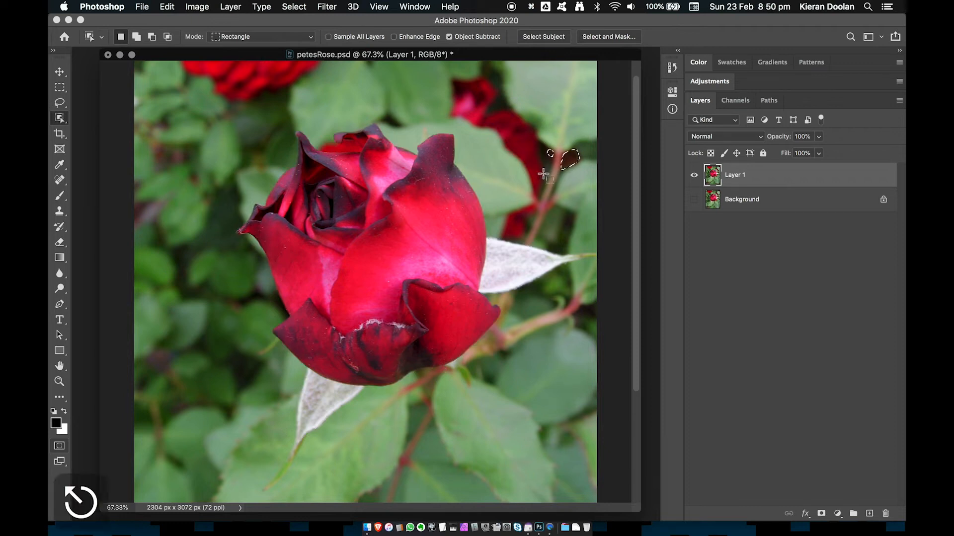
pyautogui.press('super+z')
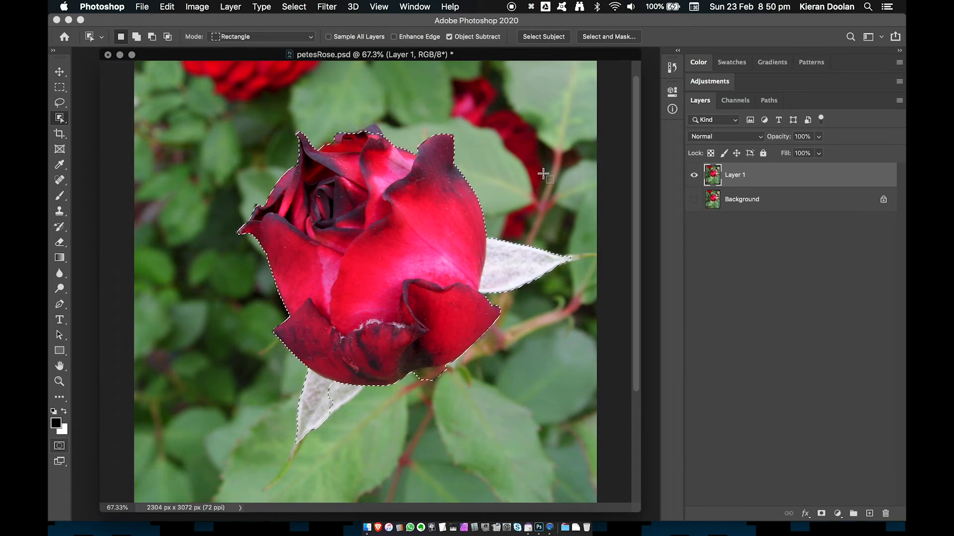
# Enter Quick Mask mode and set the Brush tool to 134 px with a hardness of about 54%.
pyautogui.press('q')
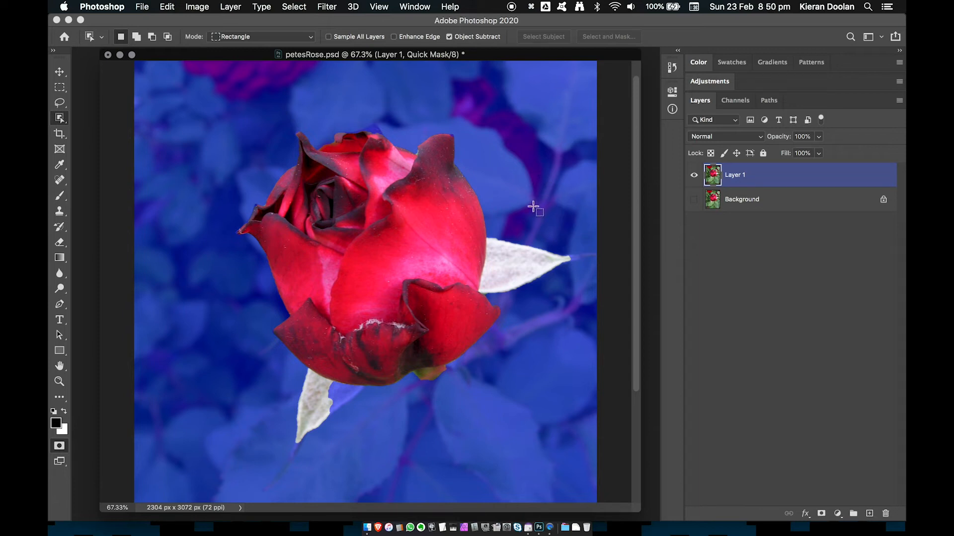
pyautogui.press('b')
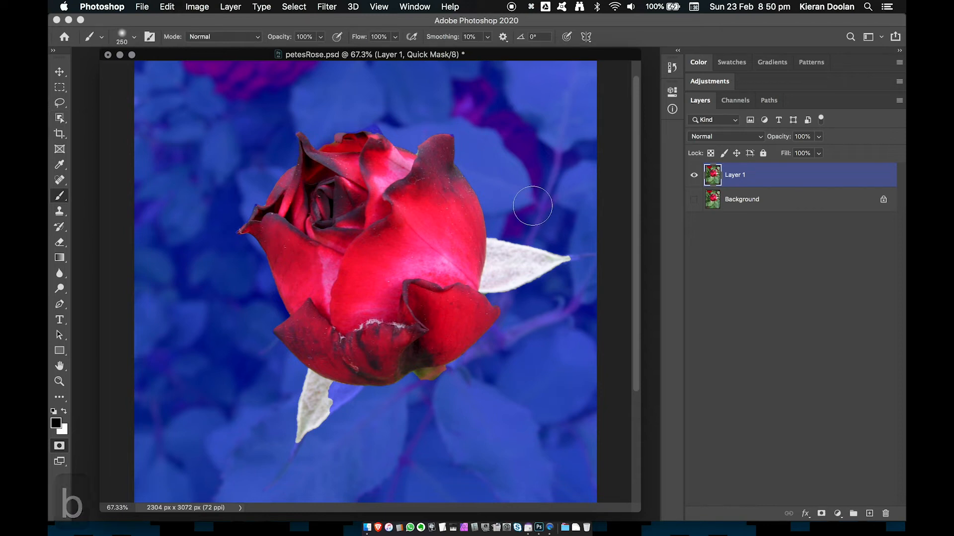
pyautogui.click(135, 39)
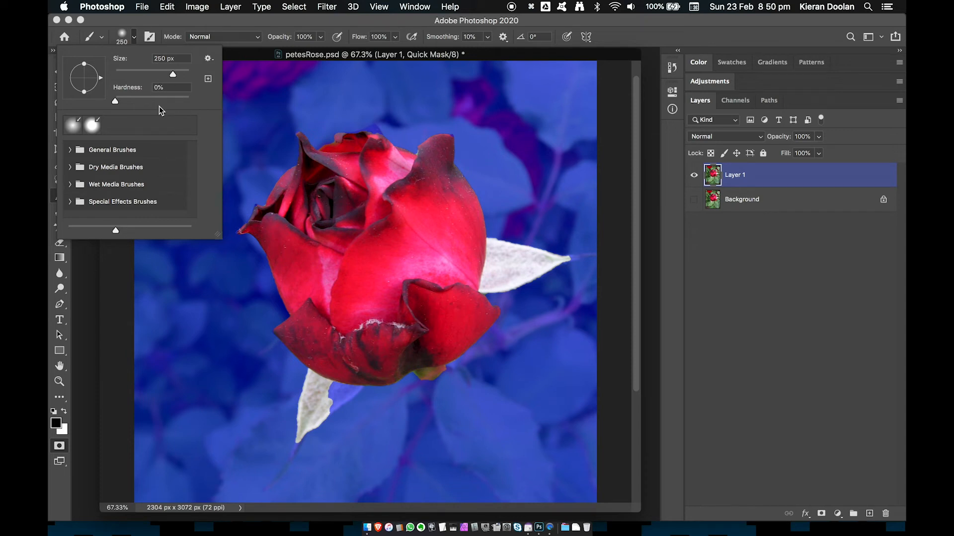
pyautogui.moveTo(173, 74)
pyautogui.mouseDown()
pyautogui.moveTo(148, 74)
pyautogui.moveTo(166, 74)
pyautogui.moveTo(159, 75)
pyautogui.mouseUp()
pyautogui.moveTo(115, 102); pyautogui.dragTo(157, 94)
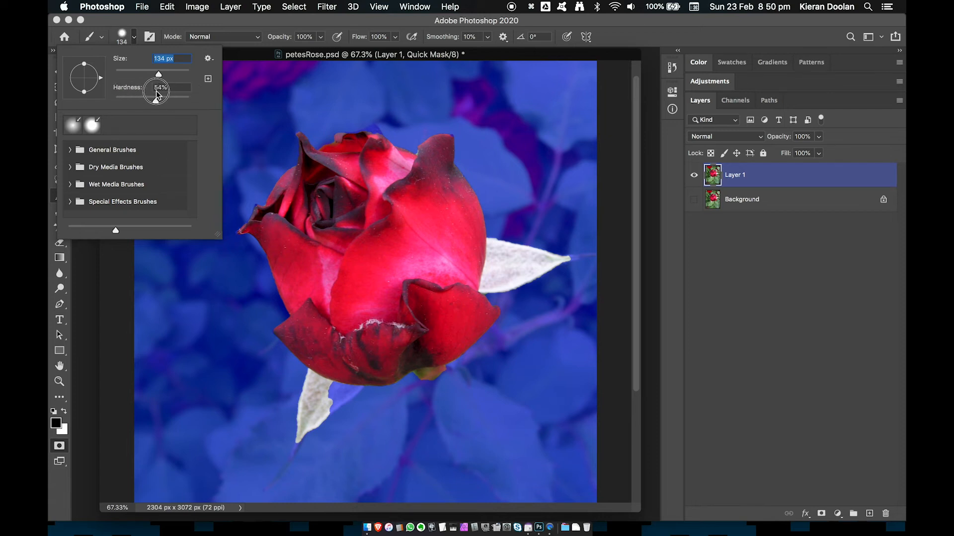
pyautogui.click(134, 37)
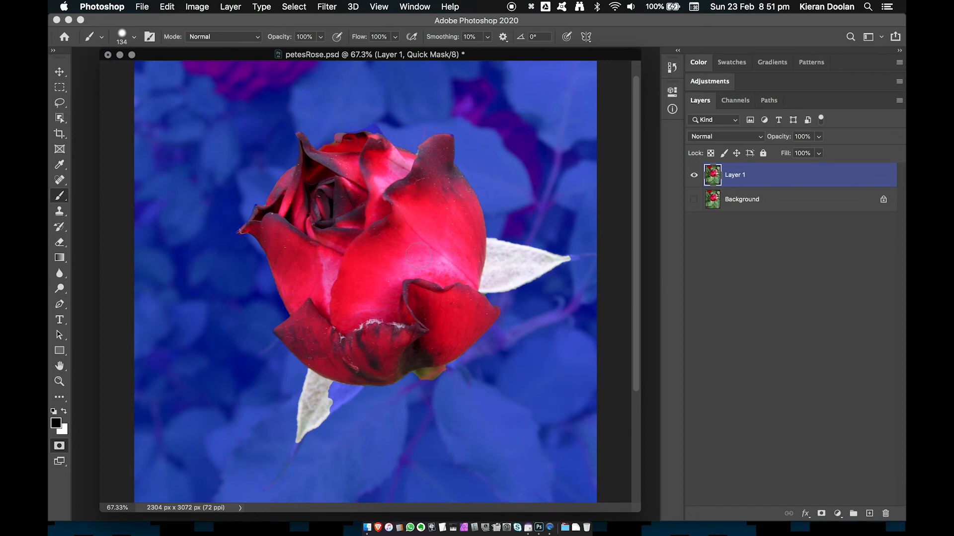
# Try larger and smaller brush sizes and settle on 400 px.
pyautogui.press(']')
pyautogui.press(']')
pyautogui.press(']')
pyautogui.press(']')
pyautogui.press(']')
pyautogui.press(']')
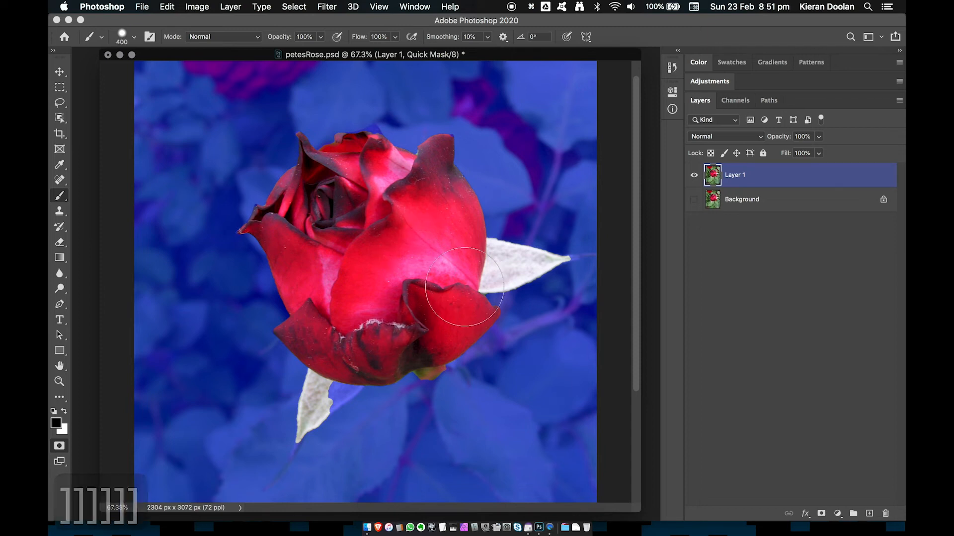
pyautogui.press(']')
pyautogui.press(']')
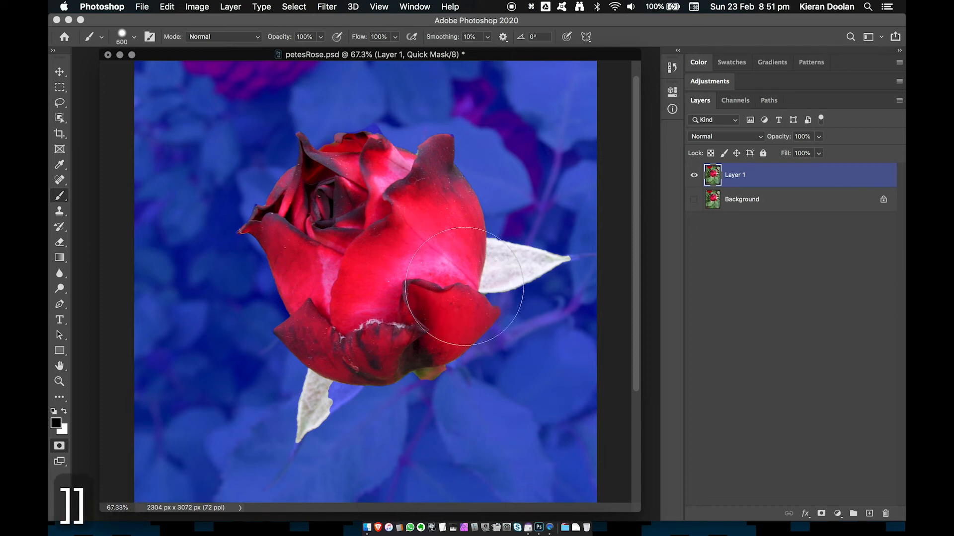
pyautogui.press('[')
pyautogui.press('[')
pyautogui.press('[')
pyautogui.press('[')
pyautogui.press('[')
pyautogui.press('[')
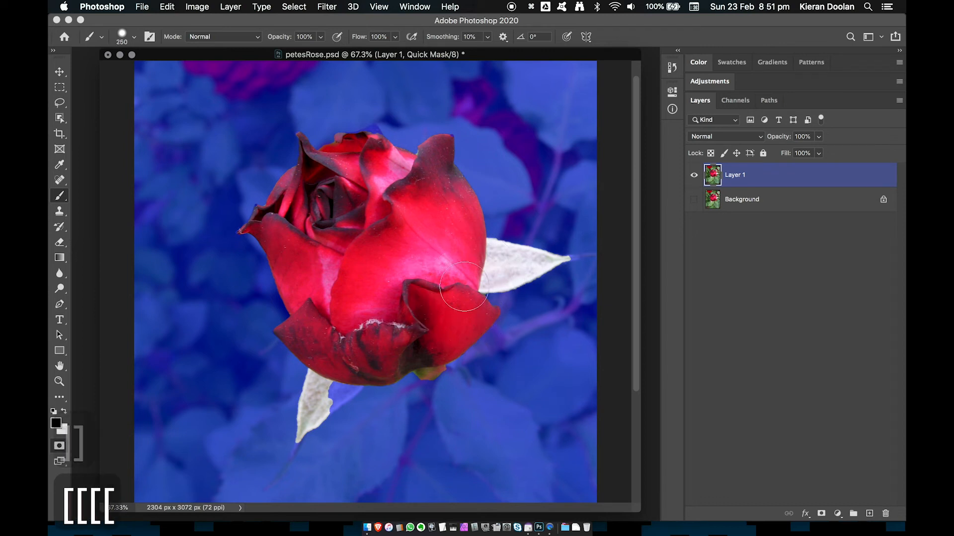
pyautogui.press(']')
pyautogui.press(']')
pyautogui.press(']')
pyautogui.press(']')
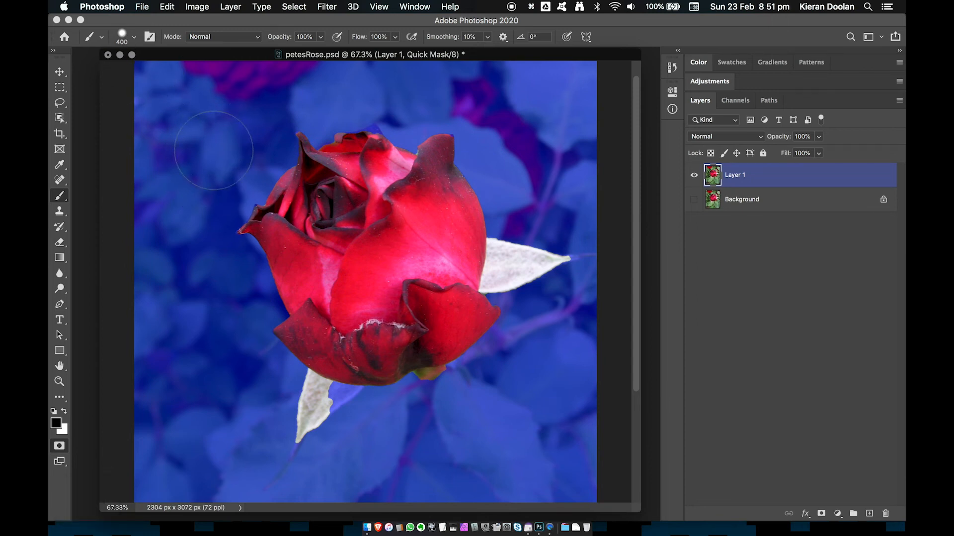
# Lower the brush hardness in increments, and raise it back up to a harder edge.
pyautogui.press('[')
pyautogui.press('[')
pyautogui.press('[')
pyautogui.press('[')
pyautogui.press(']')
pyautogui.press(']')
pyautogui.press(']')
pyautogui.press(']')
pyautogui.press(']')
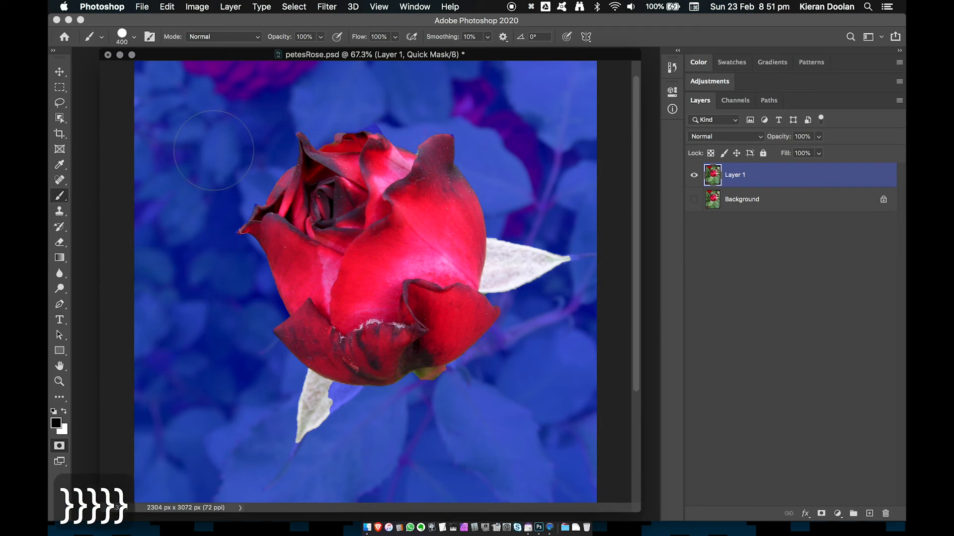
# Reduce the brush size to 150 px, lower its hardness by one increment and check the brush settings.
pyautogui.press('[')
pyautogui.press('[')
pyautogui.press('[')
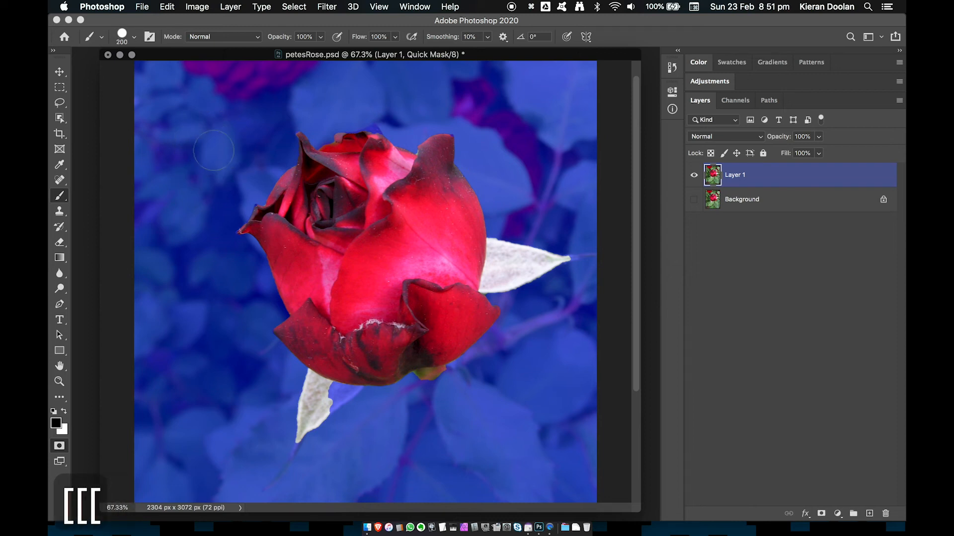
pyautogui.press('[')
pyautogui.press('[')
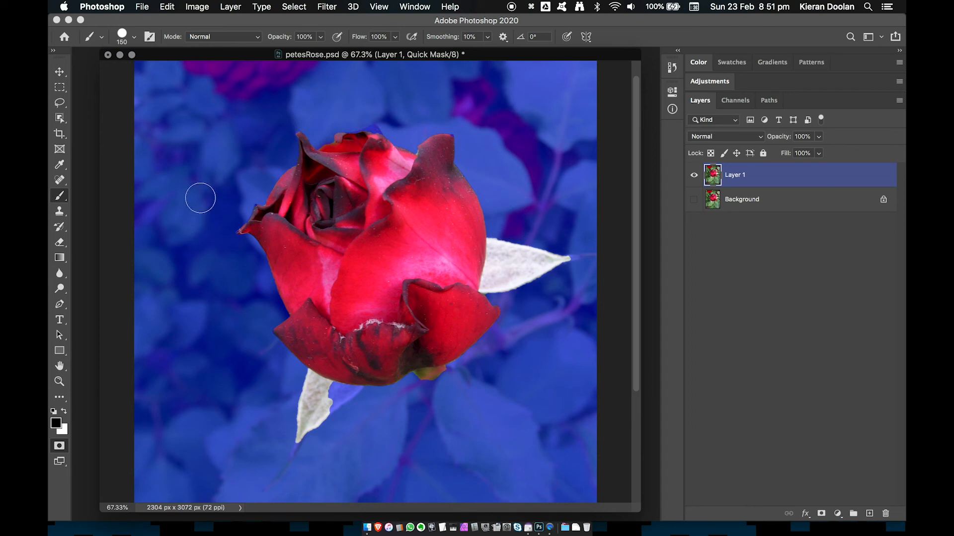
pyautogui.hotkey('shift', '[')
pyautogui.click(134, 38)
pyautogui.click(135, 38)
# Paint the outer part of the pale leaf beside the rose into the mask with the 150 px brush.
pyautogui.moveTo(532, 219)
pyautogui.mouseDown()
pyautogui.moveTo(551, 284)
pyautogui.moveTo(561, 238)
pyautogui.moveTo(566, 278)
pyautogui.moveTo(567, 250)
pyautogui.moveTo(543, 275)
pyautogui.moveTo(527, 235)
pyautogui.moveTo(531, 265)
pyautogui.moveTo(476, 262)
pyautogui.moveTo(571, 266)
pyautogui.mouseUp()
pyautogui.press('space')
pyautogui.press('super+space')
pyautogui.moveTo(479, 176)
pyautogui.mouseDown()
pyautogui.moveTo(501, 229)
pyautogui.moveTo(505, 296)
pyautogui.moveTo(541, 322)
pyautogui.moveTo(500, 269)
pyautogui.mouseUp()
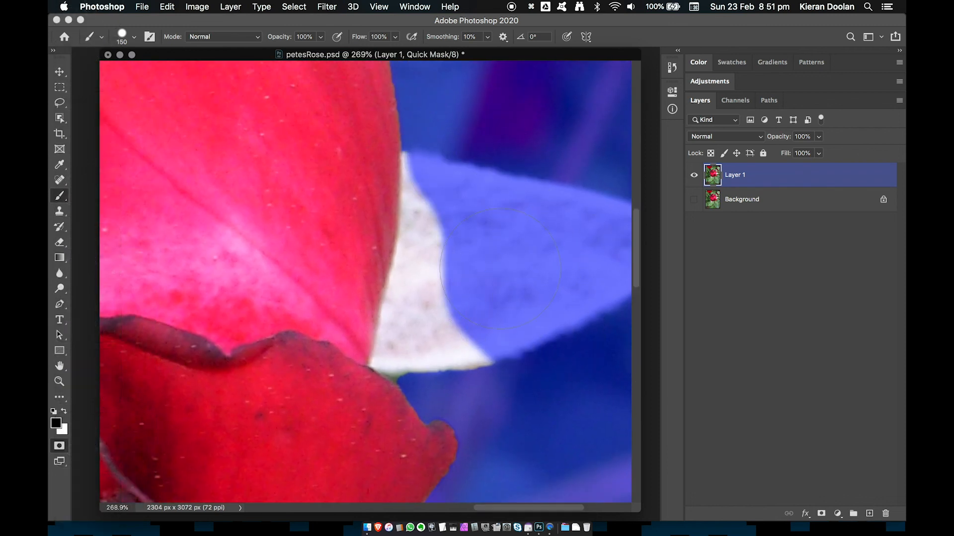
# Reduce the brush to 60 px and mask the rest of the same leaf right up to the petal edge.
pyautogui.press('[')
pyautogui.press('[')
pyautogui.press('[')
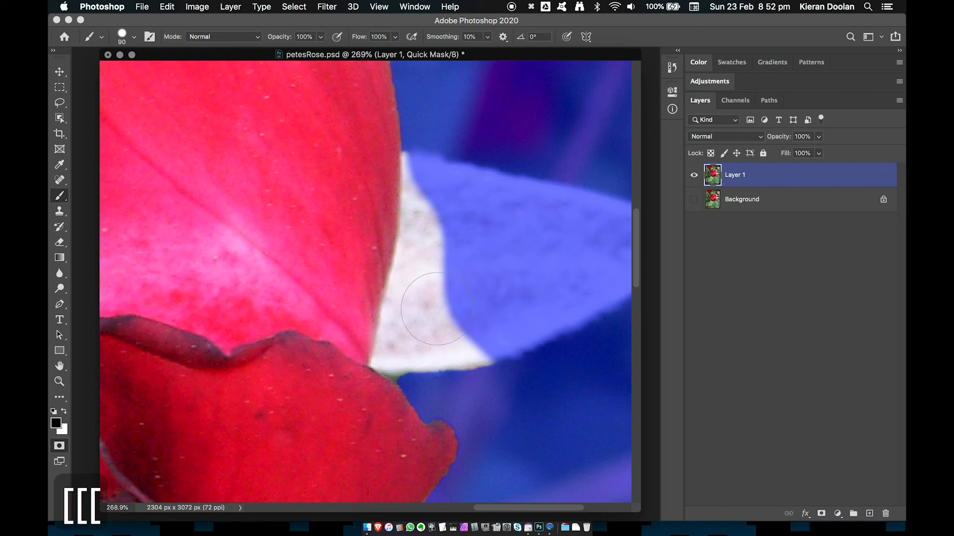
pyautogui.press('[')
pyautogui.press('[')
pyautogui.press('[')
pyautogui.moveTo(420, 306); pyautogui.dragTo(426, 192)
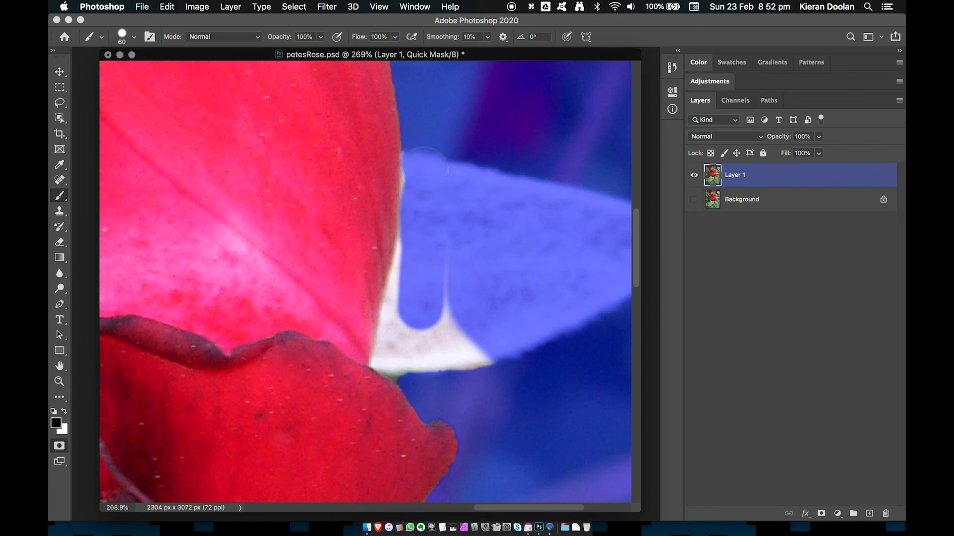
pyautogui.moveTo(425, 241)
pyautogui.mouseDown()
pyautogui.moveTo(402, 348)
pyautogui.moveTo(474, 351)
pyautogui.moveTo(446, 308)
pyautogui.mouseUp()
pyautogui.moveTo(425, 172)
pyautogui.mouseDown()
pyautogui.moveTo(416, 276)
pyautogui.moveTo(416, 235)
pyautogui.moveTo(385, 360)
pyautogui.moveTo(401, 352)
pyautogui.moveTo(391, 332)
pyautogui.moveTo(400, 276)
pyautogui.mouseUp()
# Mask the small green-orange remnant and the pale leaf beneath the rose, using brush sizes from 35 to 50 px.
pyautogui.press('[')
pyautogui.press('[')
pyautogui.press('[')
pyautogui.press('[')
pyautogui.press('space')
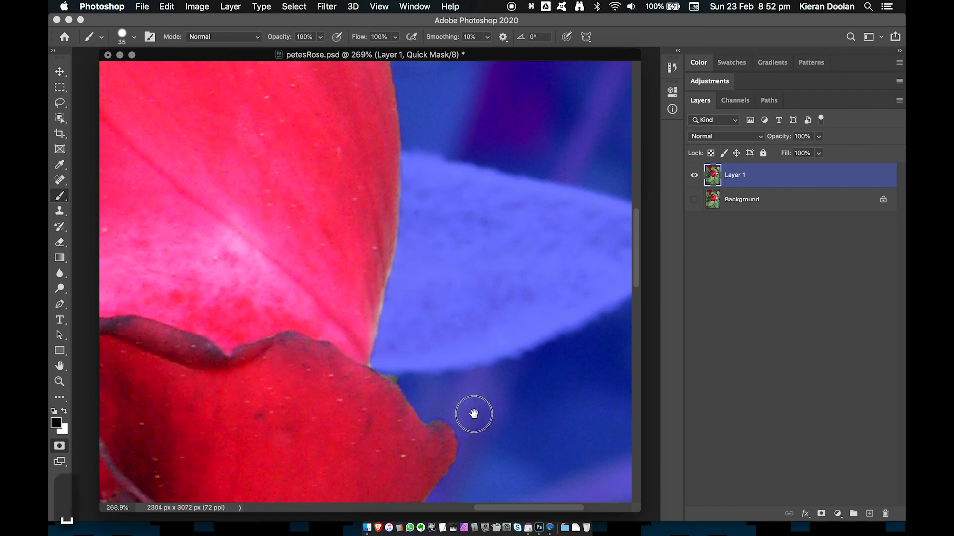
pyautogui.moveTo(472, 415); pyautogui.dragTo(462, 319)
pyautogui.scroll(-8, 395, 276)
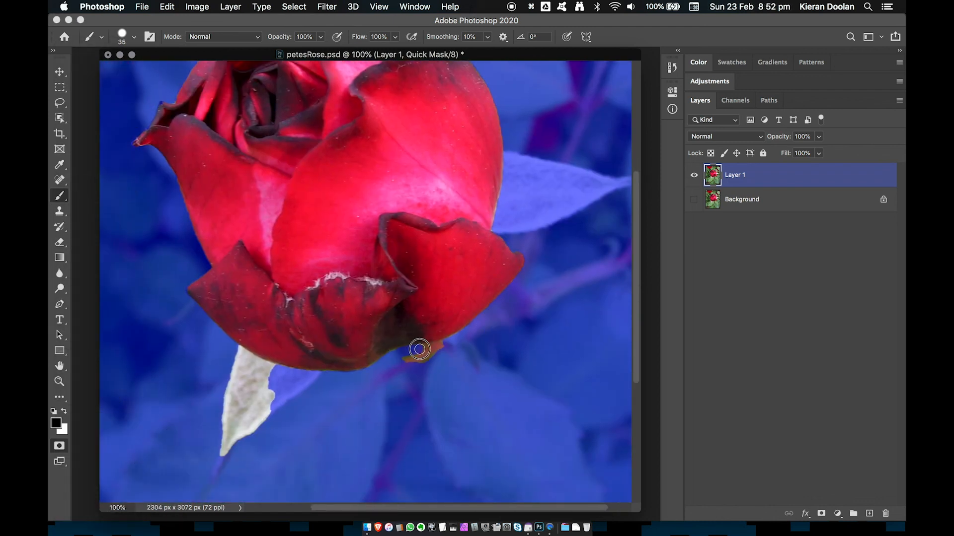
pyautogui.moveTo(227, 345); pyautogui.dragTo(270, 370)
pyautogui.press(']')
pyautogui.press(']')
pyautogui.moveTo(281, 412)
pyautogui.mouseDown()
pyautogui.moveTo(224, 421)
pyautogui.moveTo(248, 367)
pyautogui.moveTo(271, 404)
pyautogui.mouseUp()
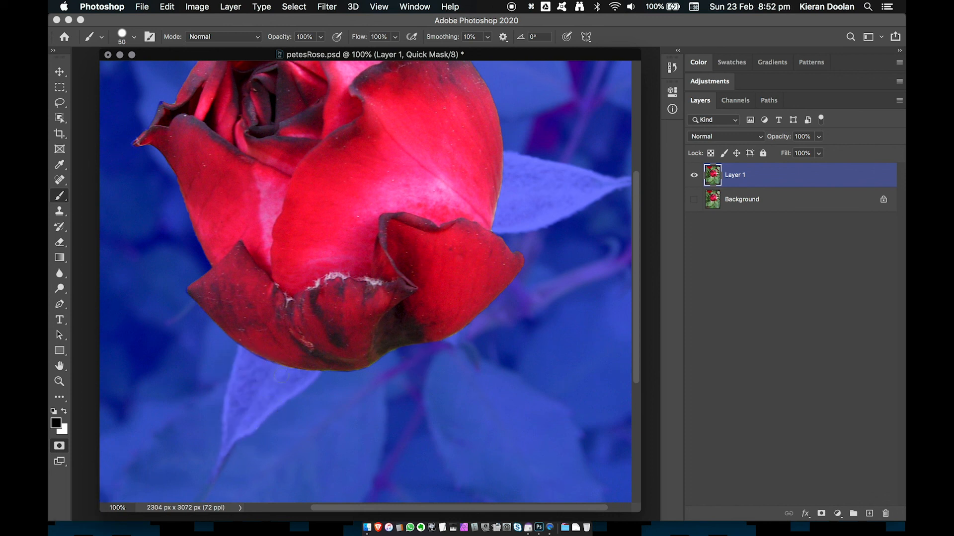